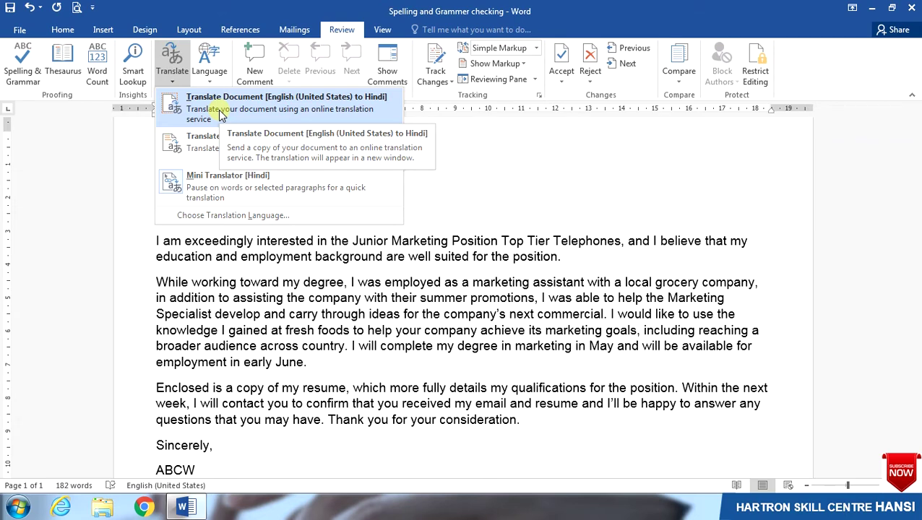
Translate the whole document from English (United States) to Hindi with the online service and check the original text of the first line
left_click(216, 114)
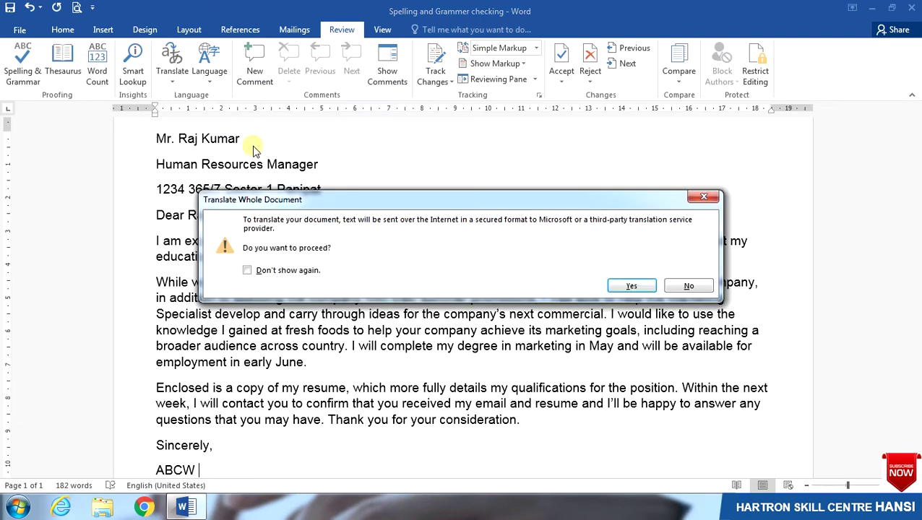
left_click(631, 287)
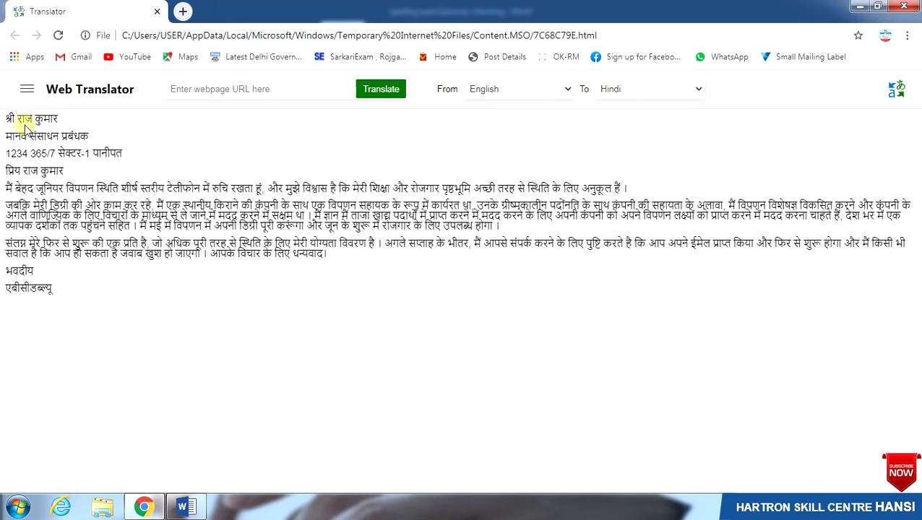
mouse_move(15, 120)
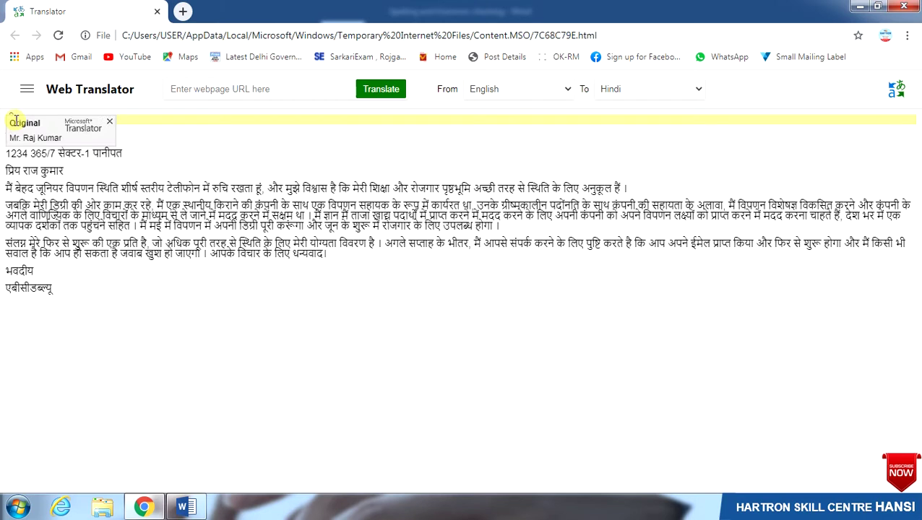
Look through the web translator's available target languages, leaving Hindi selected, and close the translated page
left_click(698, 92)
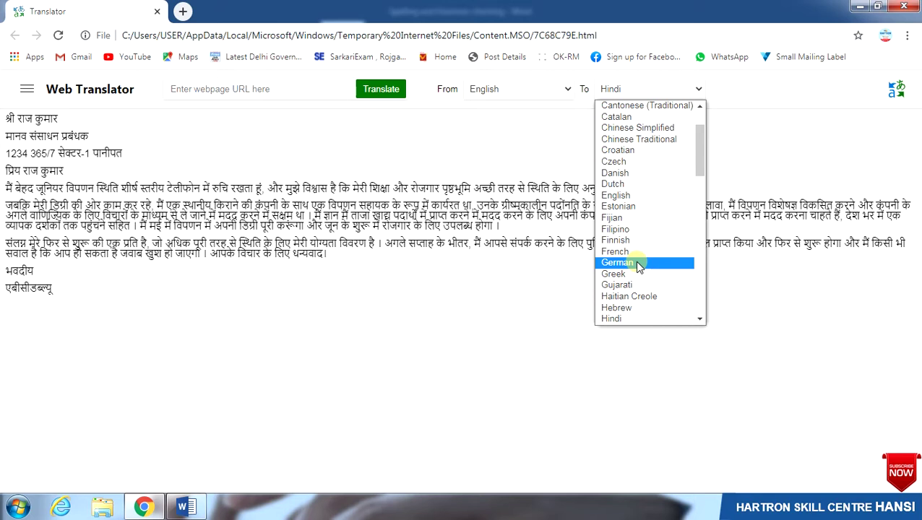
left_click(758, 289)
mouse_move(759, 291)
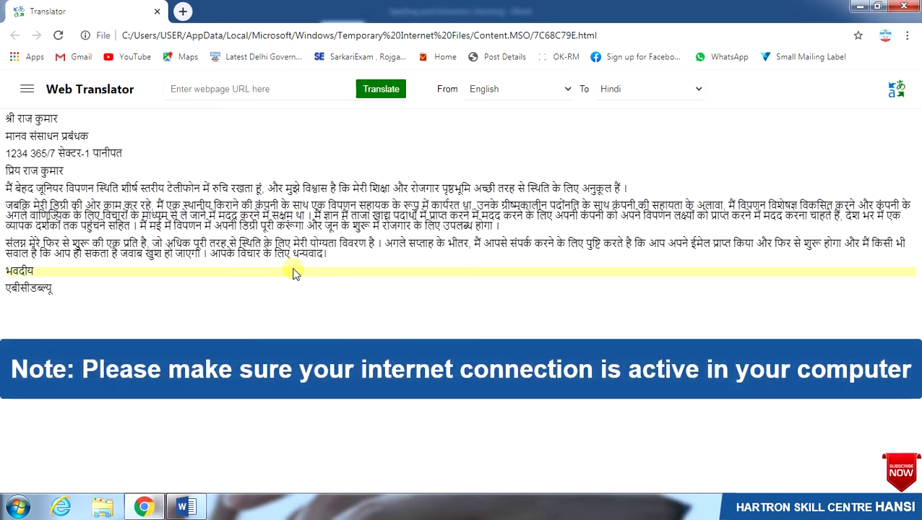
mouse_move(284, 210)
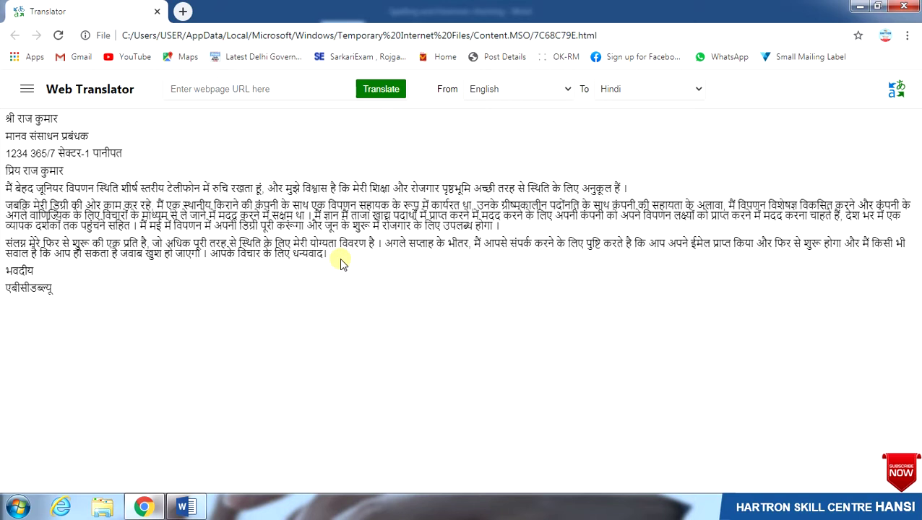
left_click(909, 5)
Translate only the paragraph beginning "Enclosed is a copy of my resume" into Hindi
left_click(176, 77)
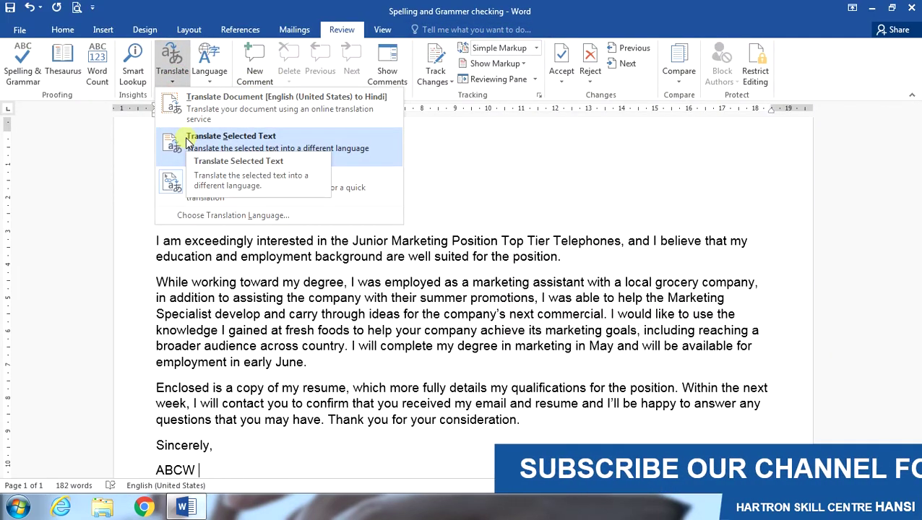
left_click(314, 319)
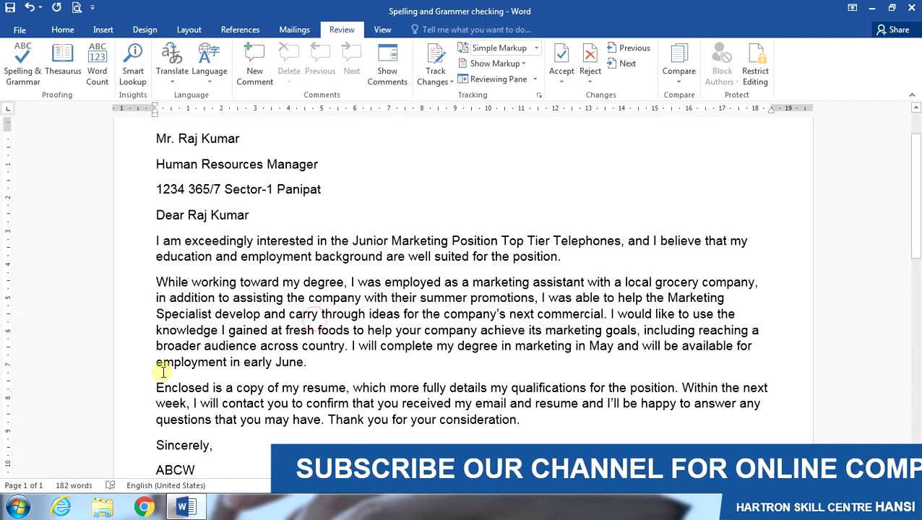
left_click_drag(156, 383, 533, 428)
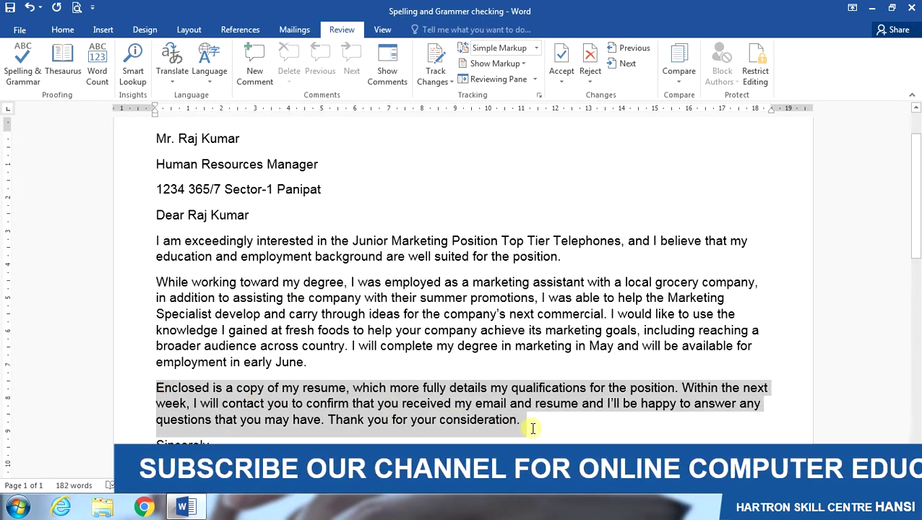
left_click(180, 77)
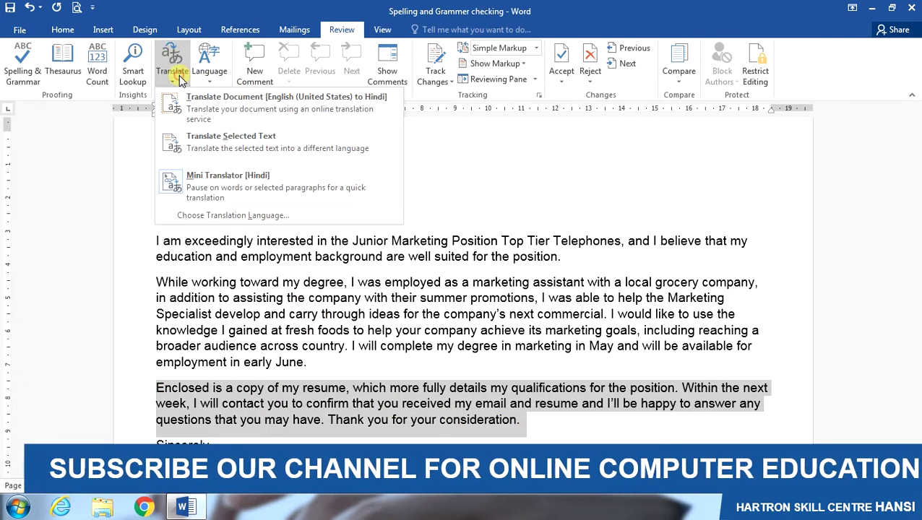
left_click(191, 139)
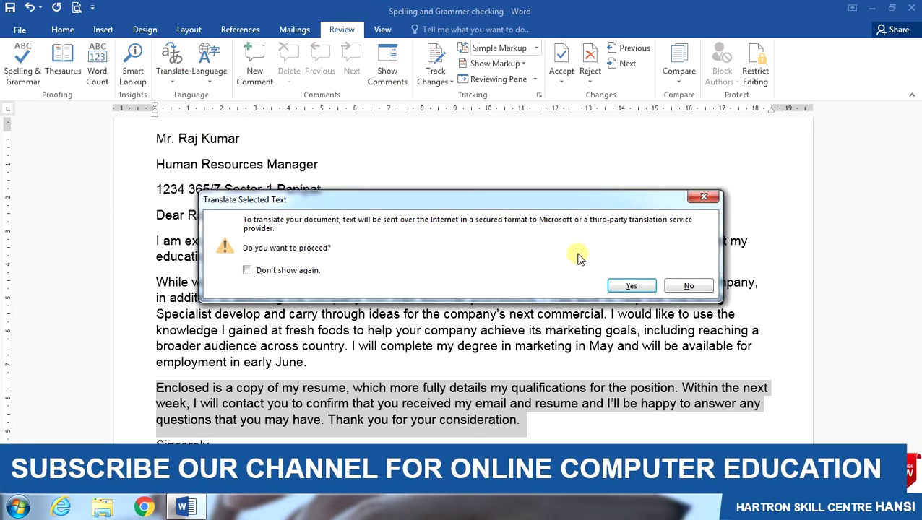
left_click(631, 287)
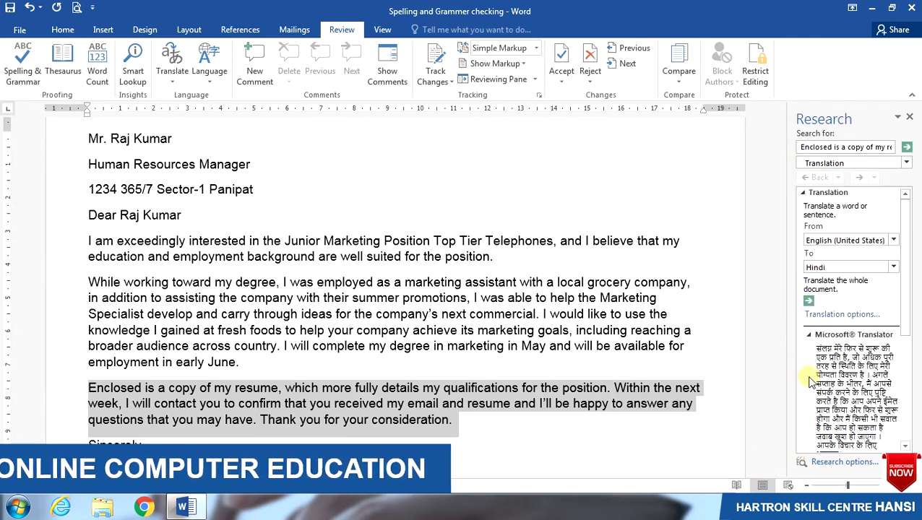
Review the paragraph's Hindi translation and the available target languages in the research results
left_click_drag(902, 294, 909, 339)
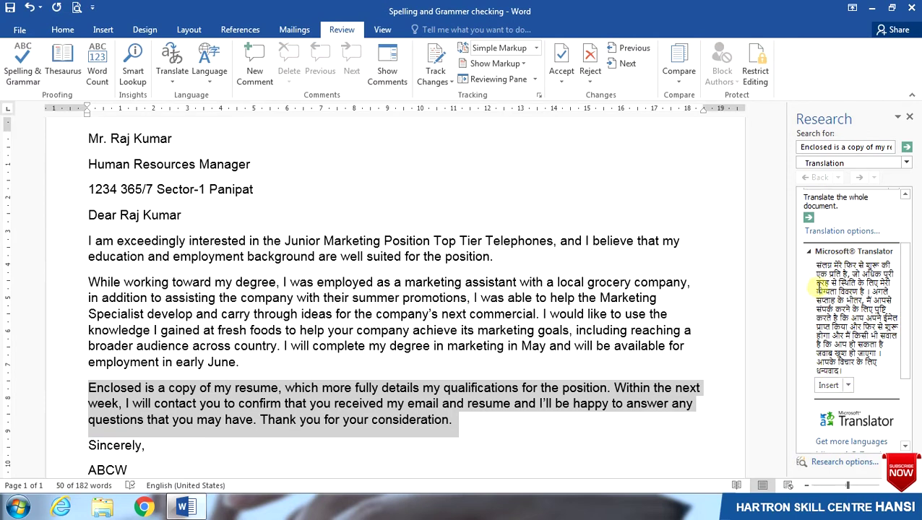
left_click_drag(907, 283, 896, 228)
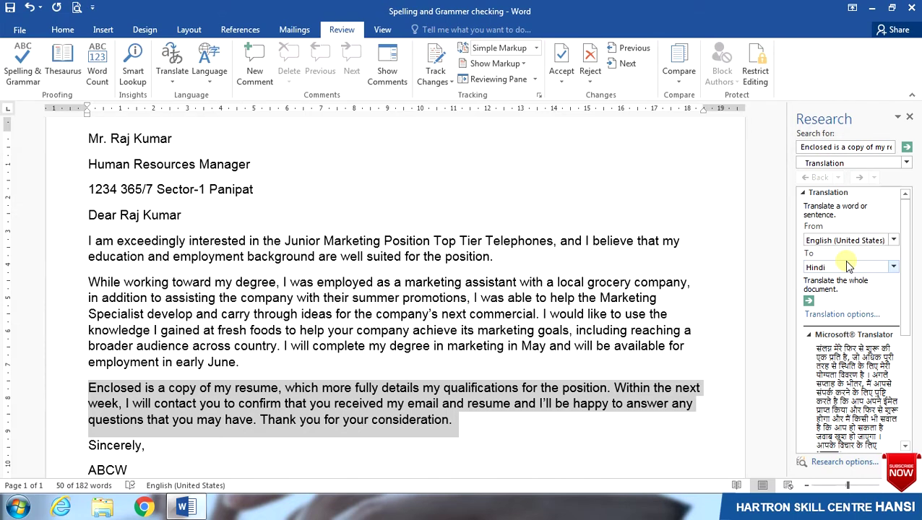
left_click(894, 269)
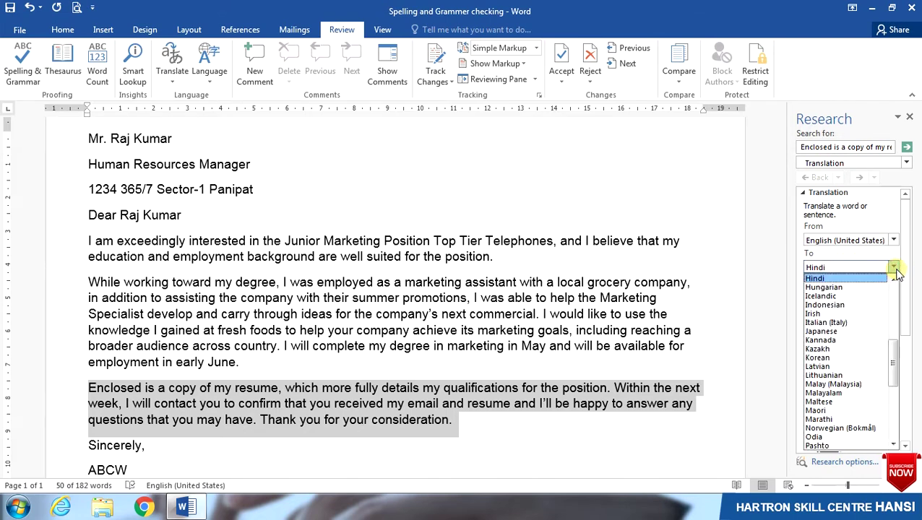
left_click(896, 270)
left_click_drag(904, 262, 912, 347)
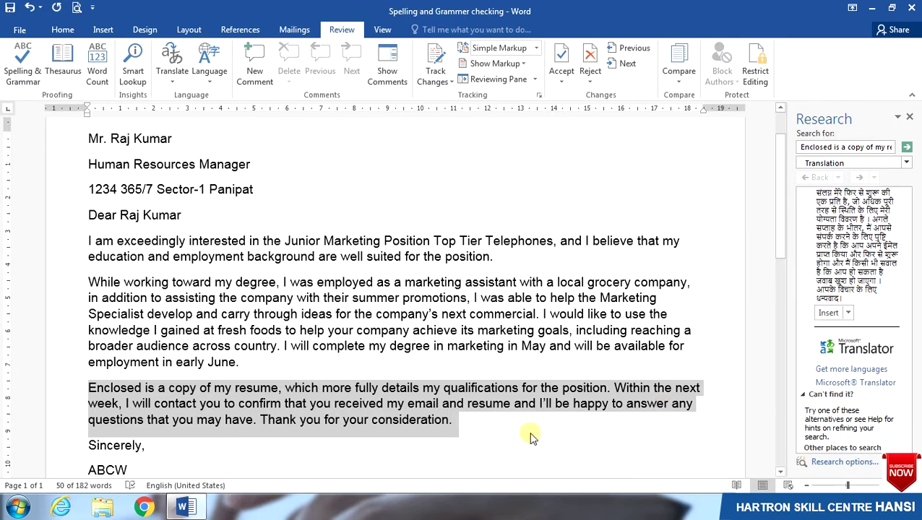
Insert the Hindi translation on the empty line below the letter's signature, copy the translation as well, and close the research results
left_click(474, 431)
scroll(474, 431, "down", 2)
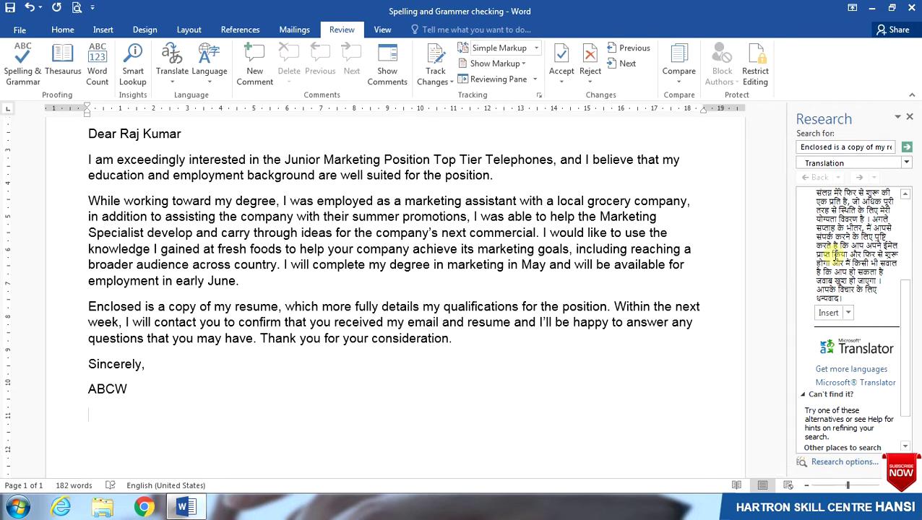
left_click(831, 314)
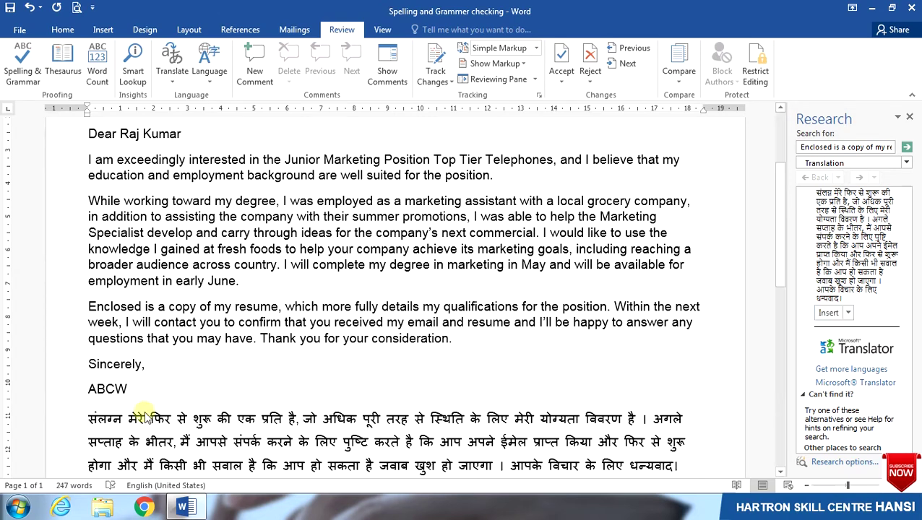
left_click(848, 313)
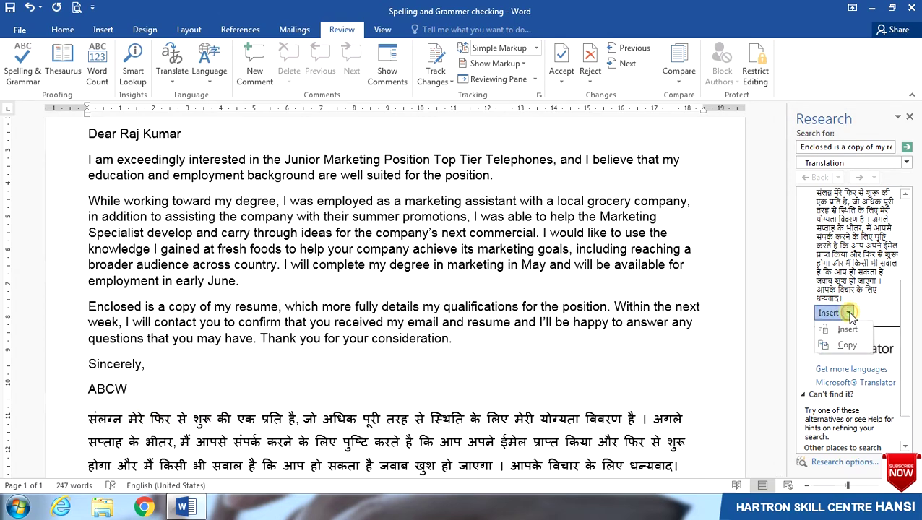
left_click(847, 347)
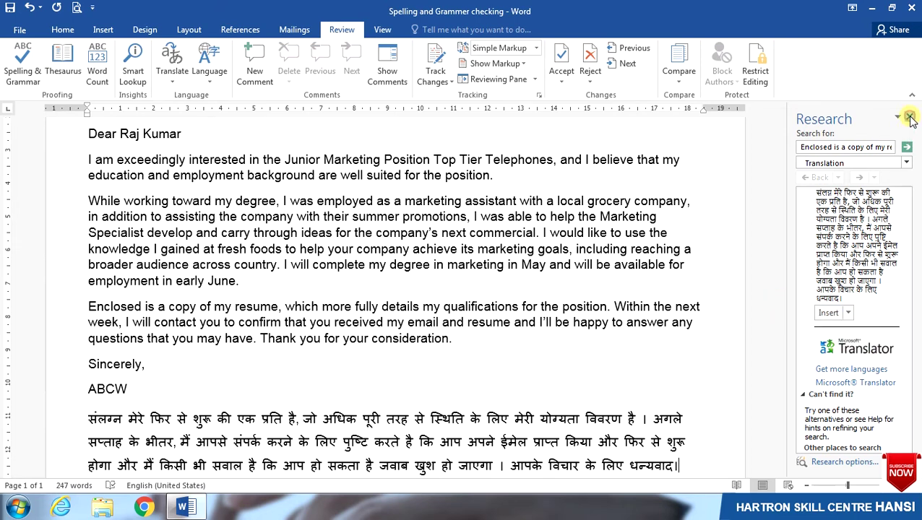
left_click(909, 117)
Choose Hindi as the target language for both document translation and the Mini Translator
left_click(172, 70)
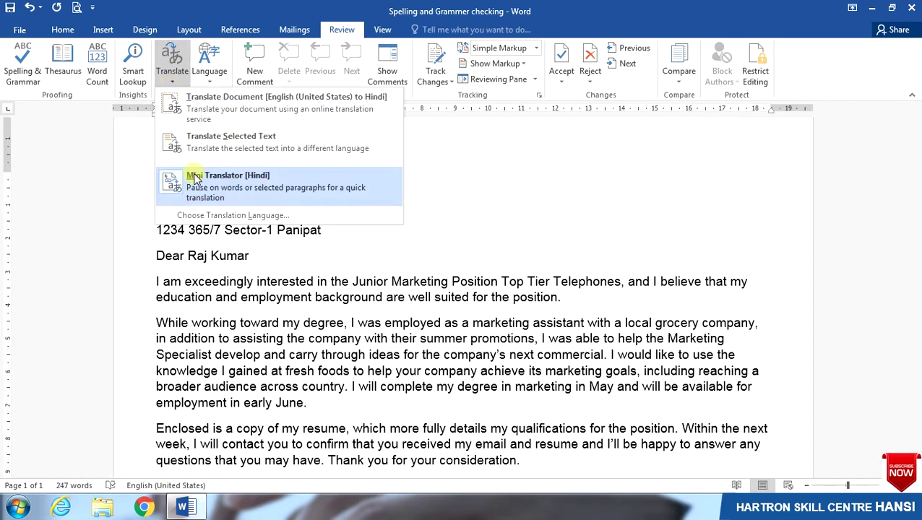
left_click(217, 217)
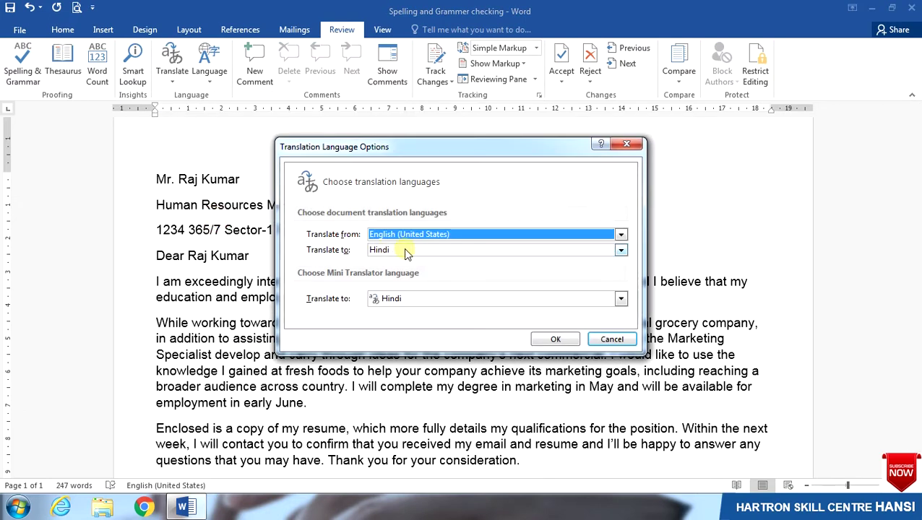
left_click(621, 250)
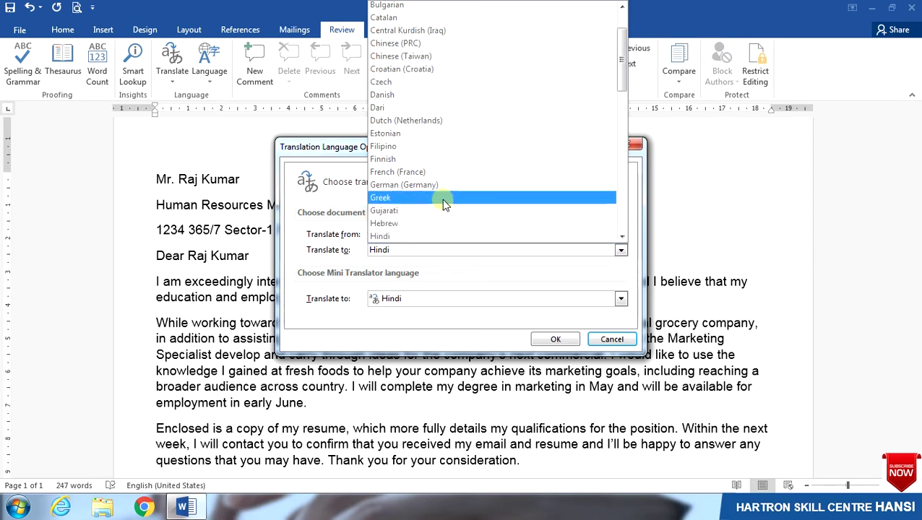
left_click(389, 236)
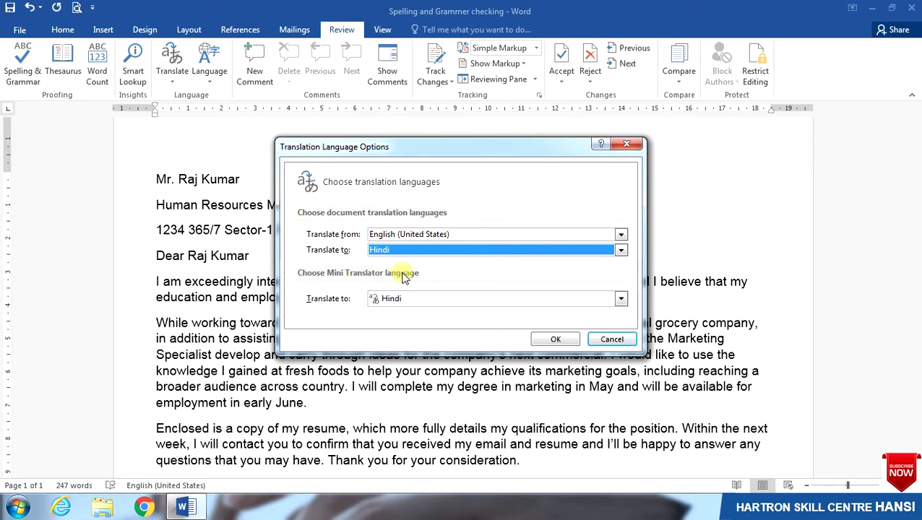
left_click(621, 299)
left_click(399, 281)
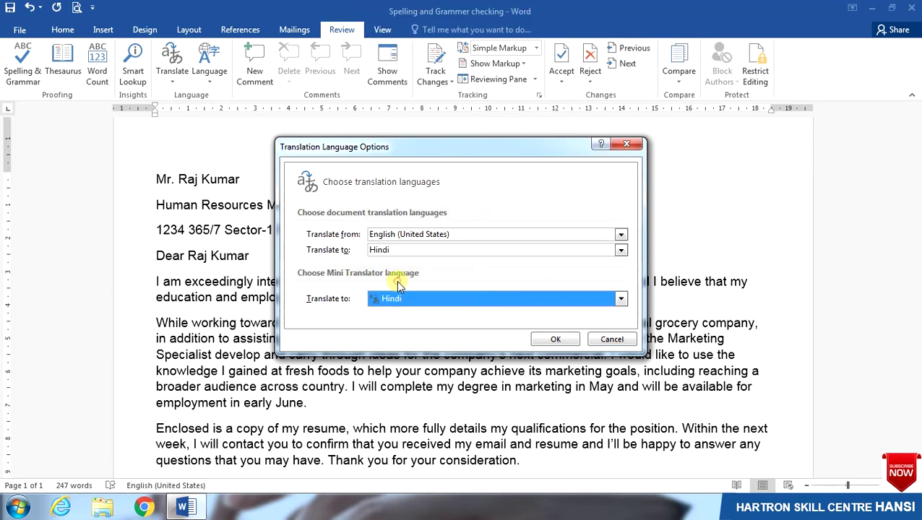
left_click(555, 340)
Turn on the Hindi Mini Translator and agree to send text to the online translation service
scroll(237, 381, "down", 2)
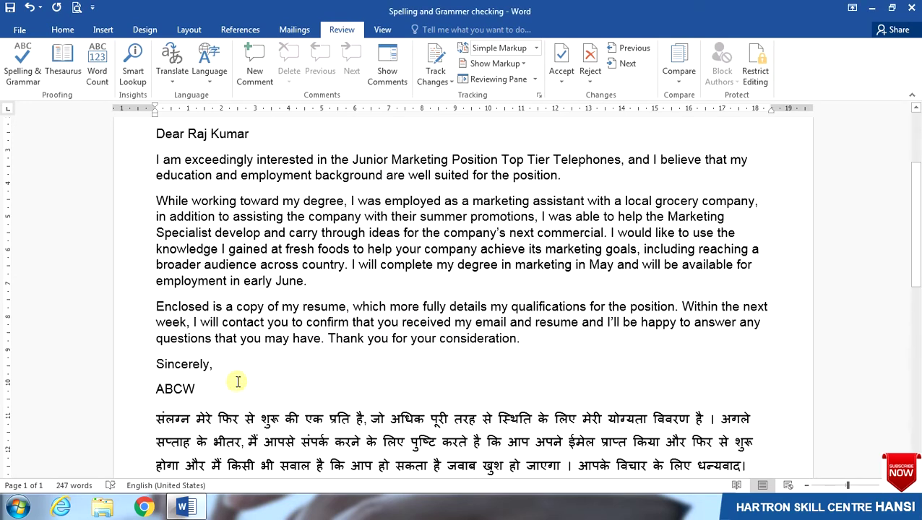
left_click(172, 78)
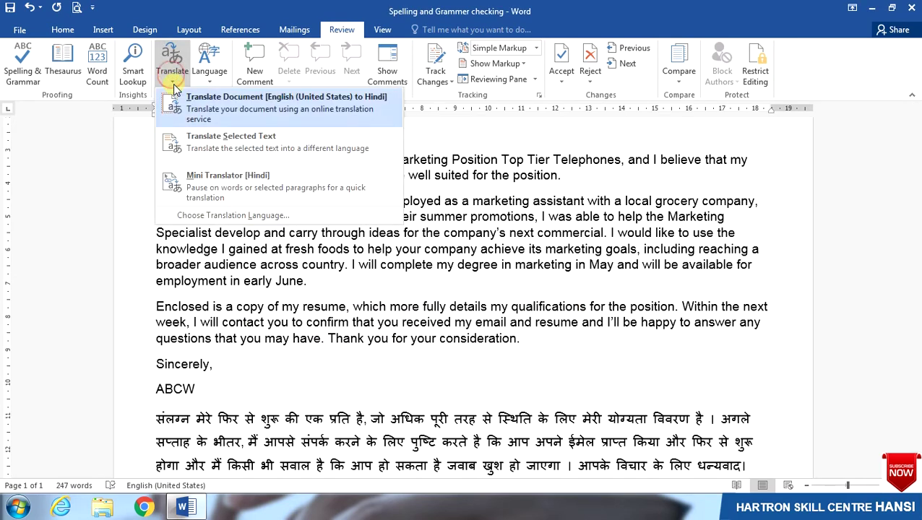
left_click(203, 187)
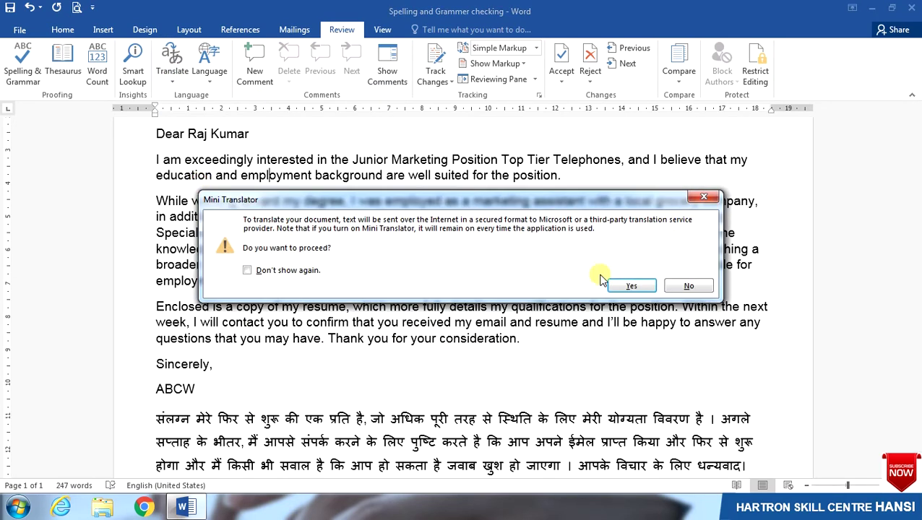
left_click(627, 290)
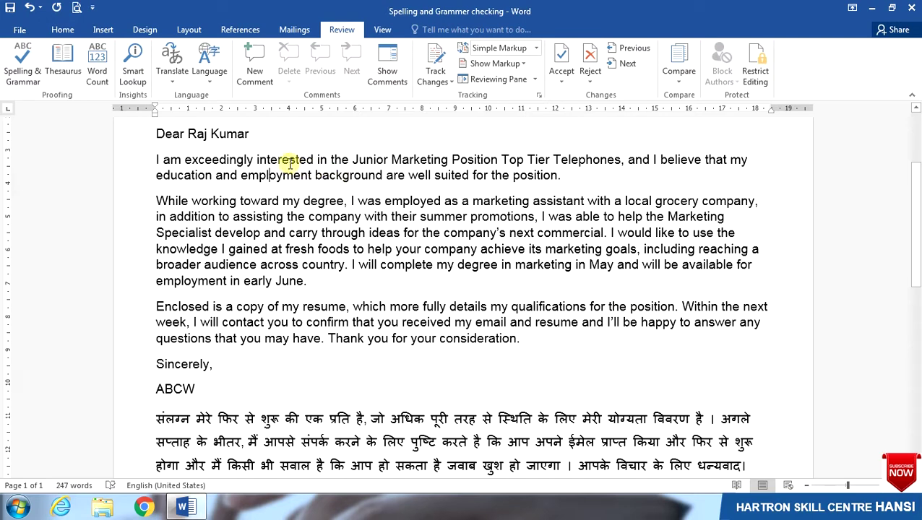
View the Mini Translator's Hindi translations of the words "interested", "working" and "develop"
mouse_move(285, 163)
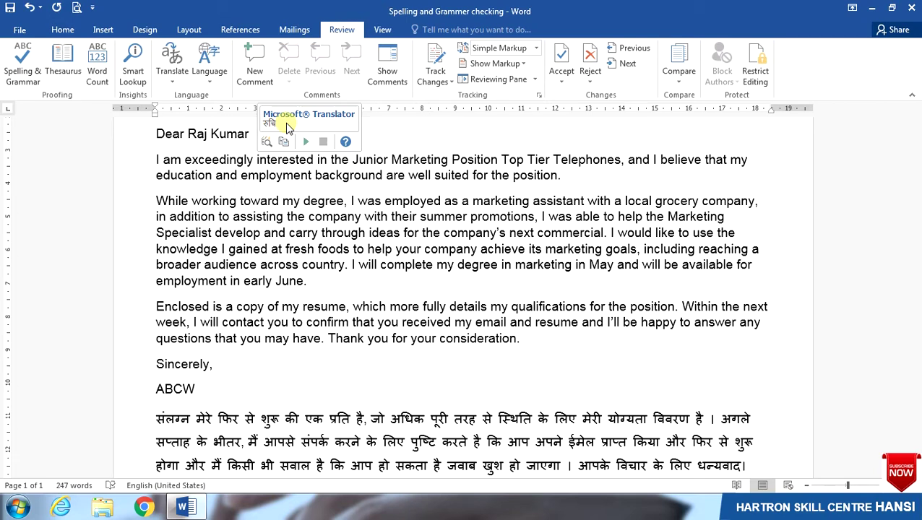
mouse_move(212, 201)
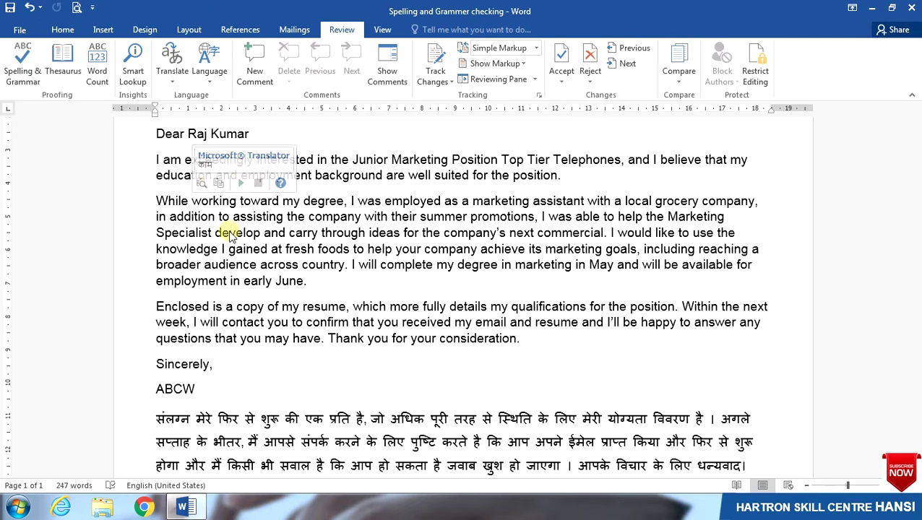
mouse_move(226, 232)
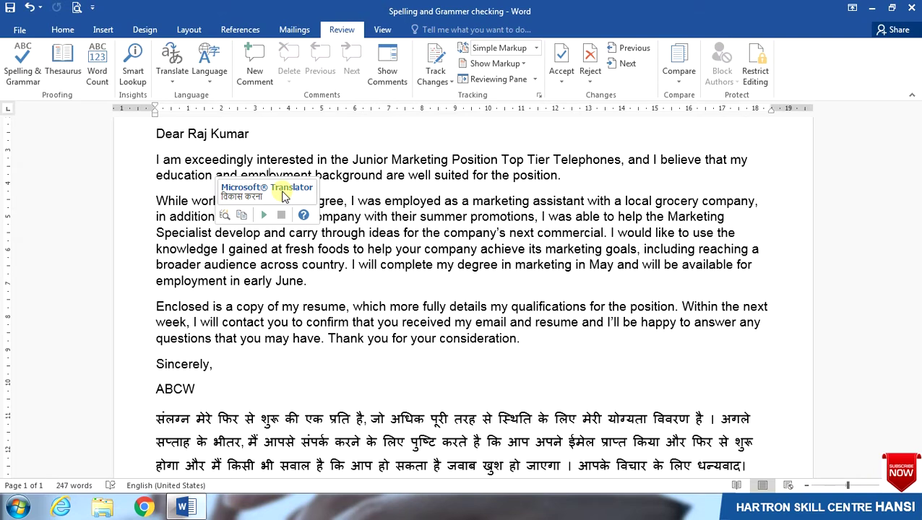
Translate the paragraph beginning "I am exceedingly interested" with the Mini Translator and expand its translation in the research results
left_click_drag(150, 154, 576, 173)
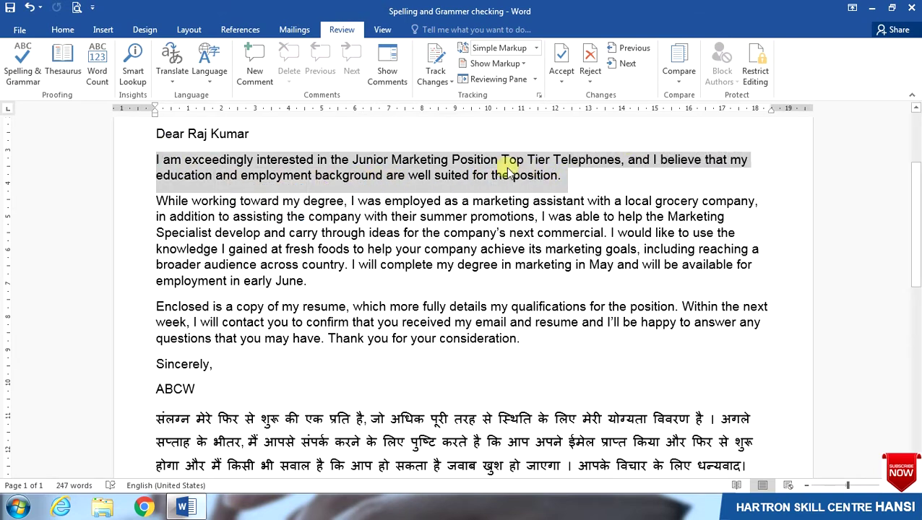
mouse_move(479, 164)
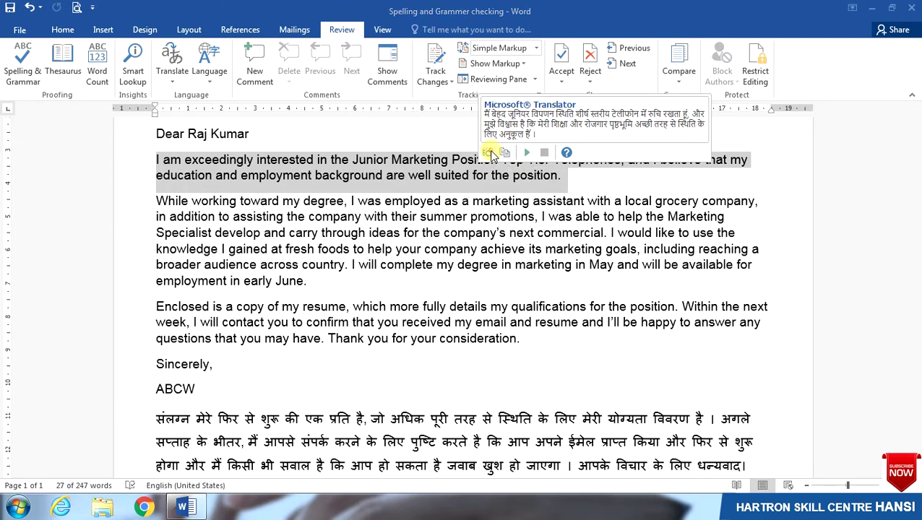
left_click(491, 153)
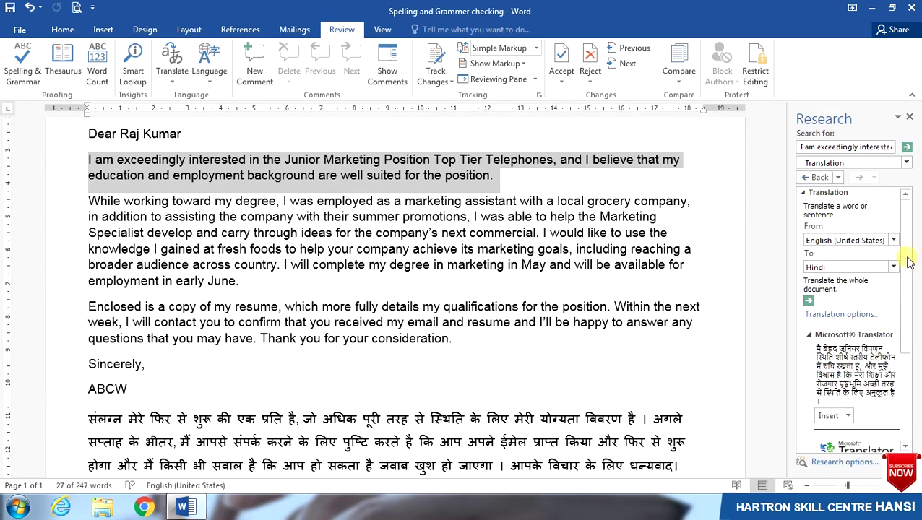
Close the research results and play the selected paragraph beginning "I am exceedingly interested" aloud with the Mini Translator
left_click(909, 116)
mouse_move(508, 161)
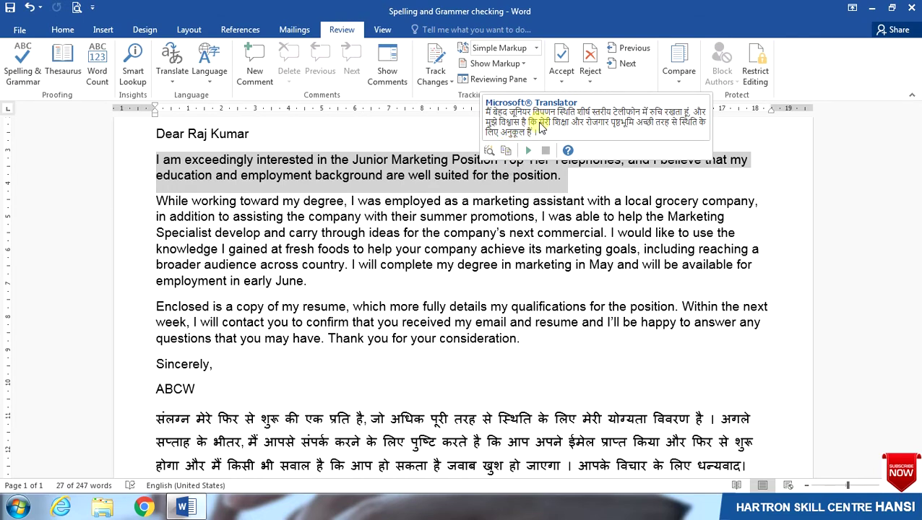
left_click(526, 152)
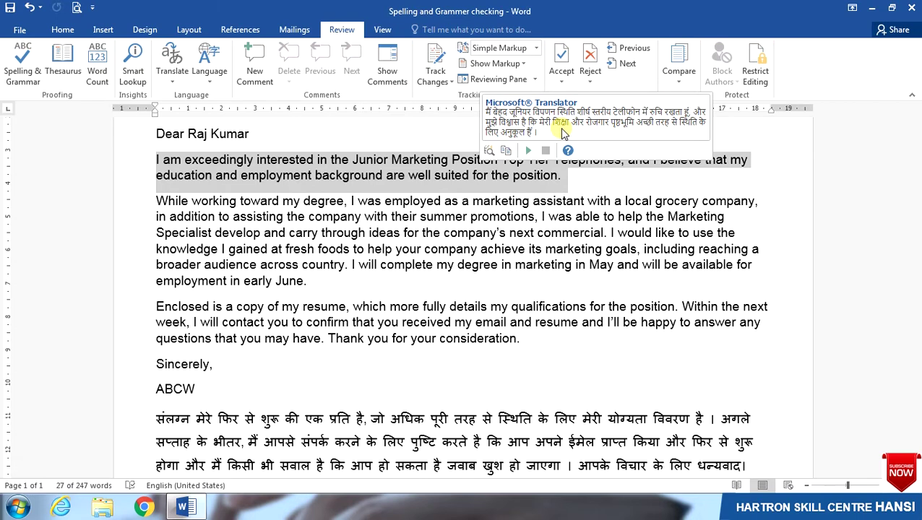
left_click(528, 152)
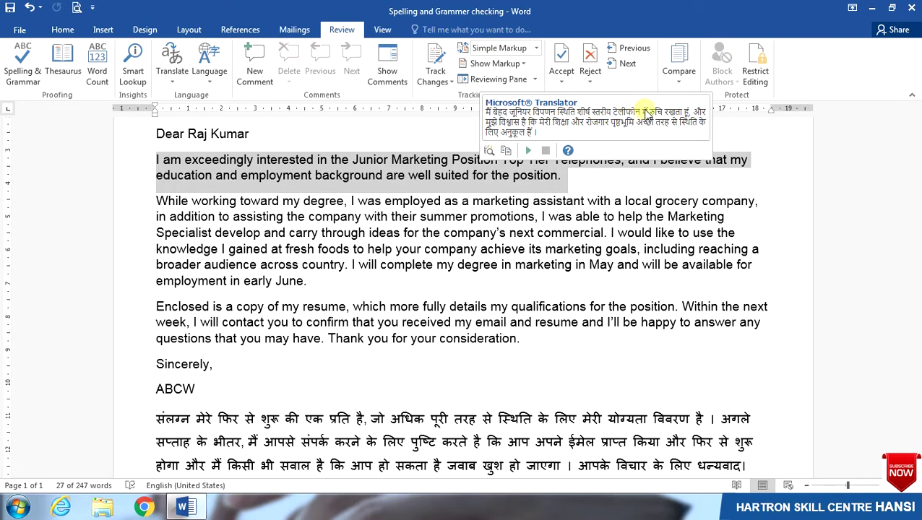
left_click(529, 151)
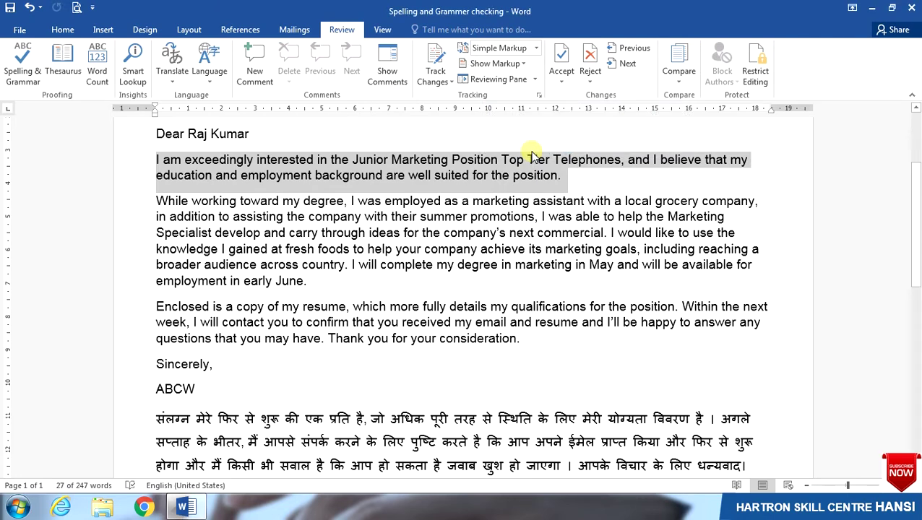
mouse_move(533, 177)
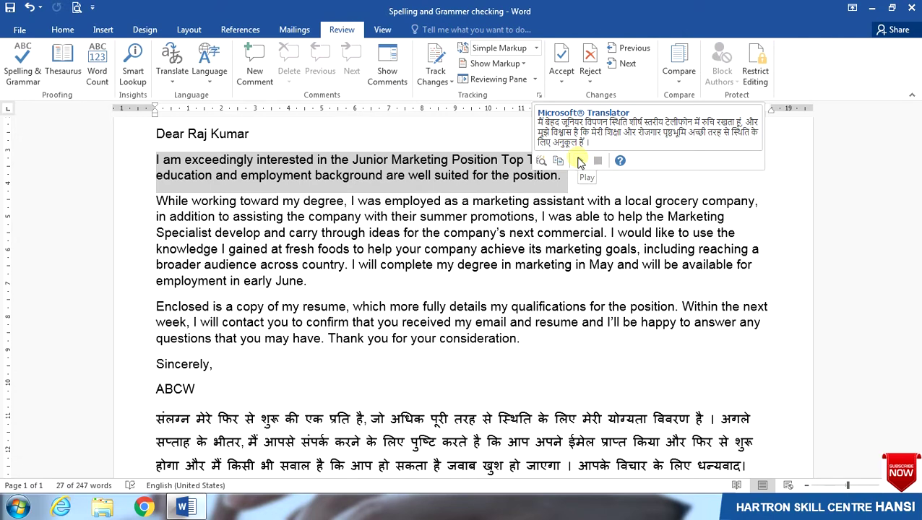
left_click(580, 162)
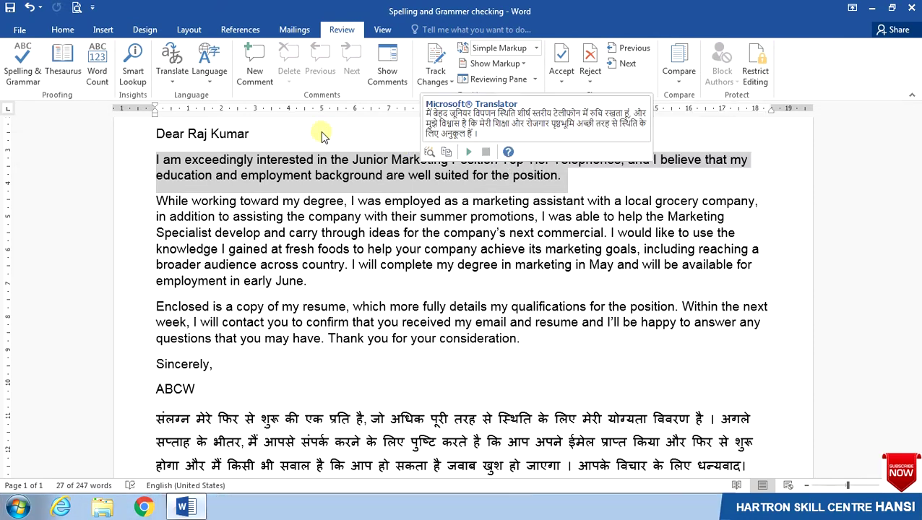
left_click(172, 83)
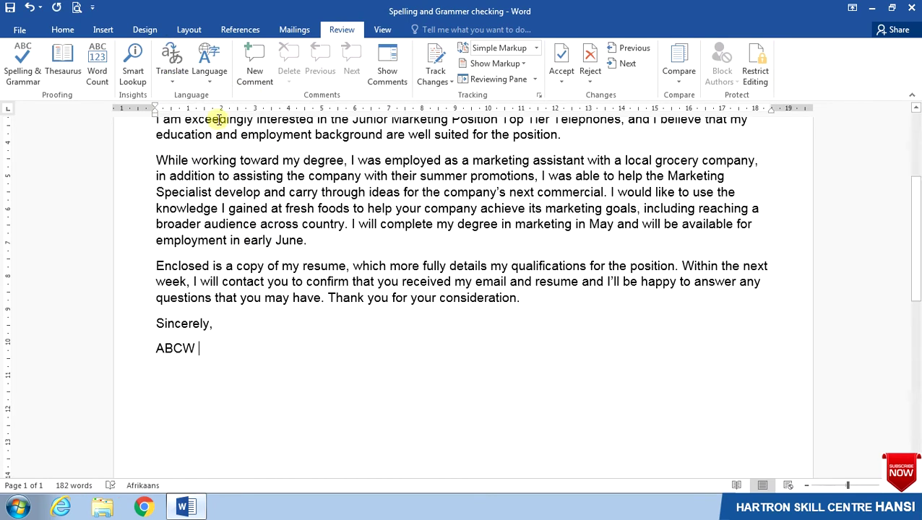
Set the proofing language after "ABCW" at the end of the letter to English (United States)
left_click(209, 81)
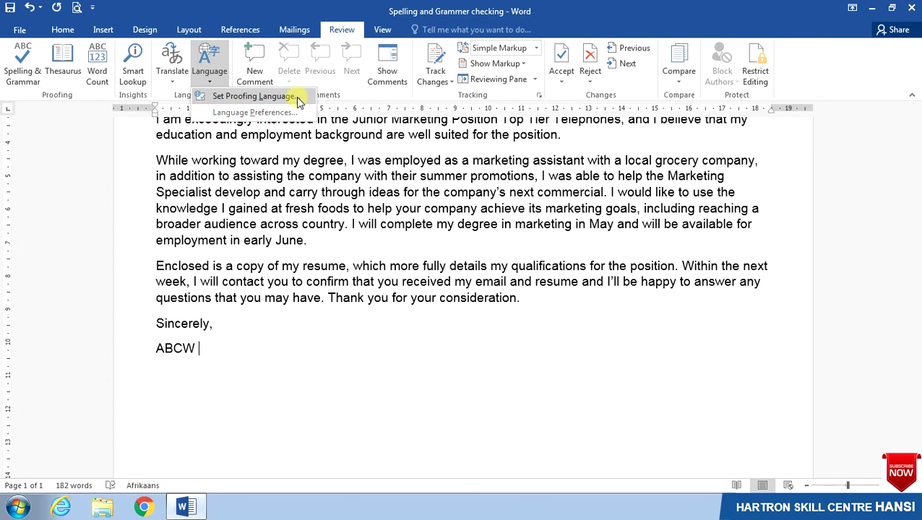
left_click(289, 96)
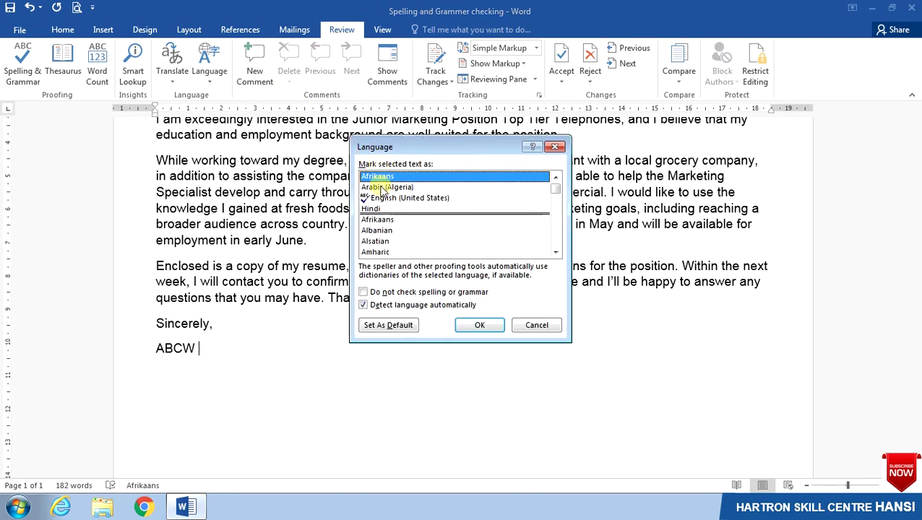
left_click(379, 198)
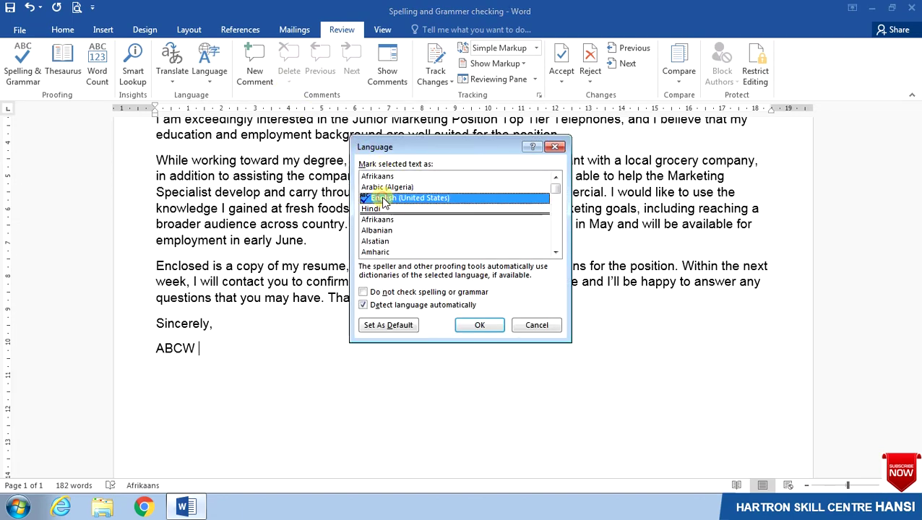
left_click(476, 325)
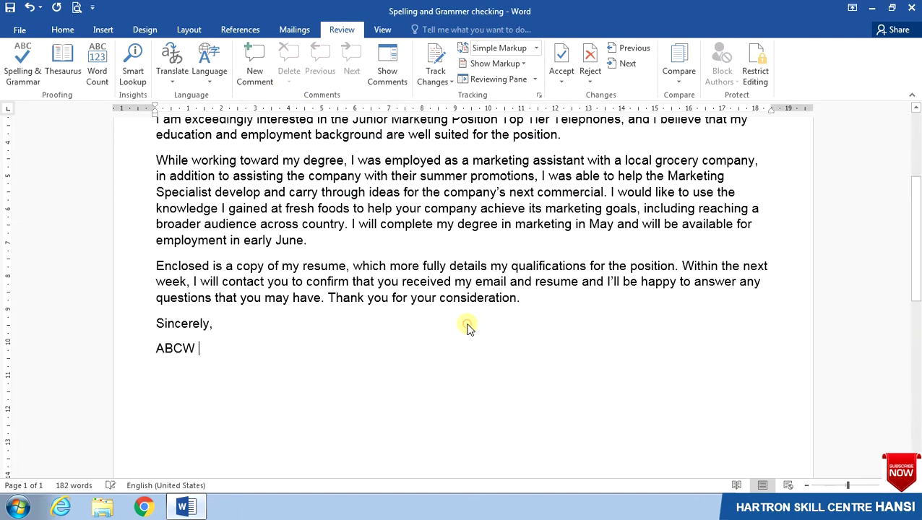
Test spell checking with the misspelled word "walcome" on a new line below "ABCW", then delete the word
double_click(232, 381)
type("walcome")
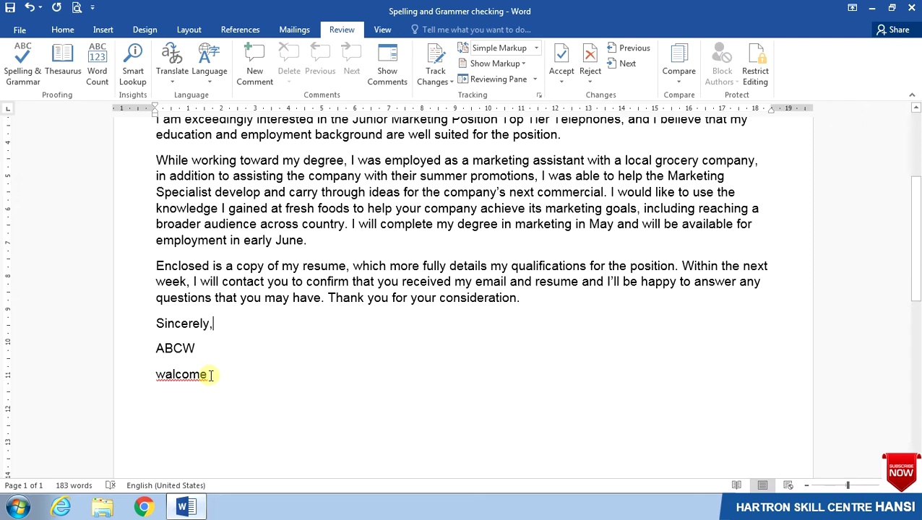
left_click(136, 377)
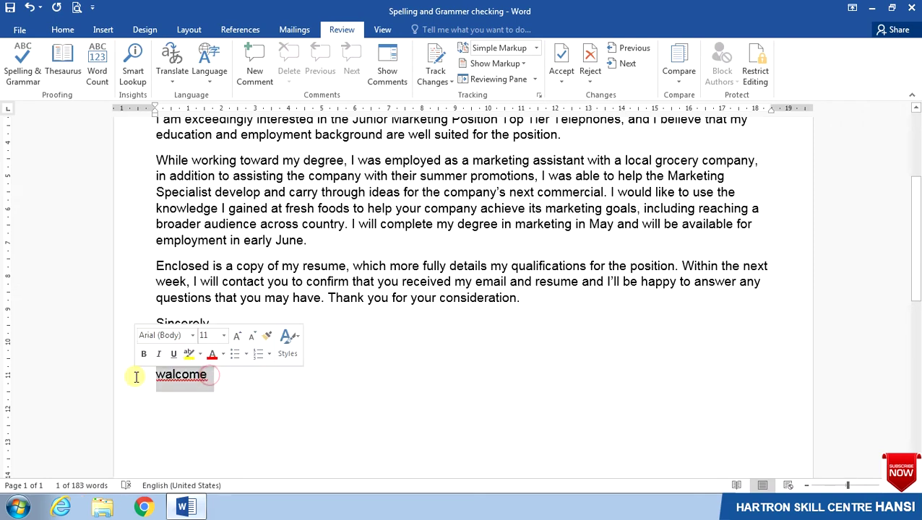
key("Delete")
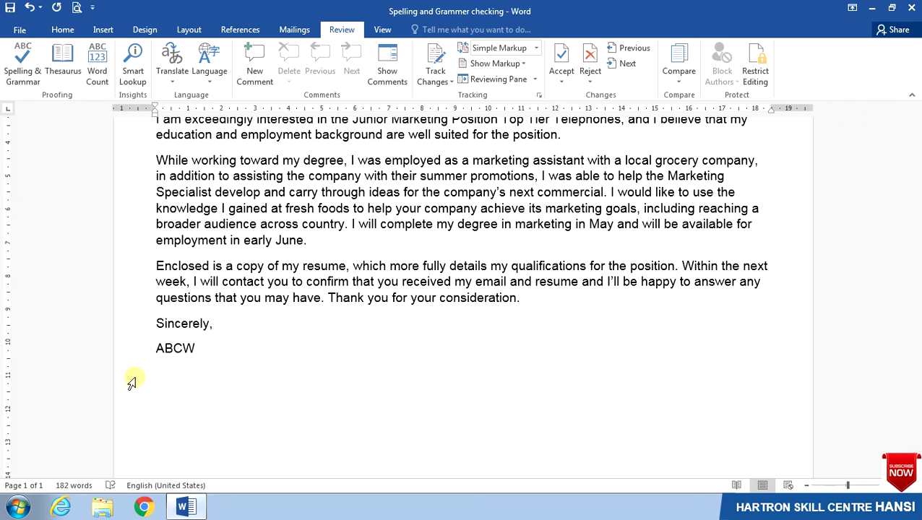
Set the proofing language of the empty last line to Afrikaans and enter "walcome" there
left_click(225, 96)
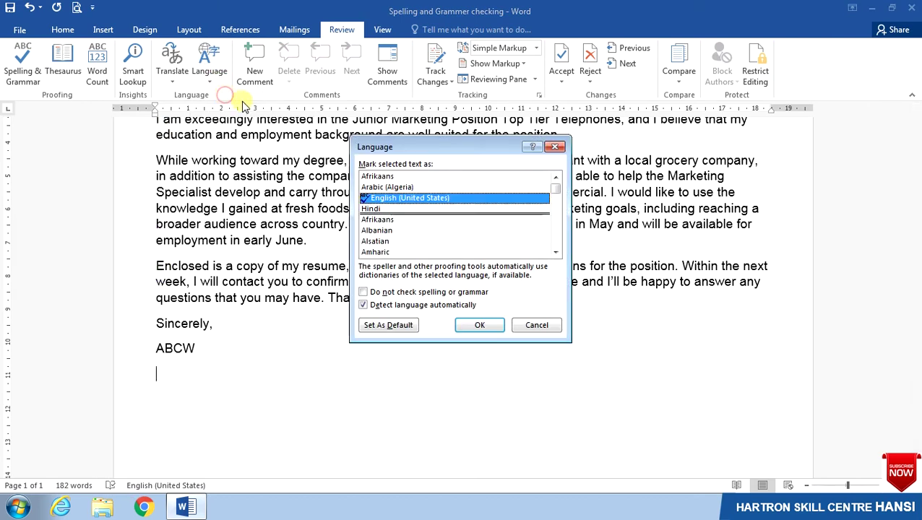
left_click(385, 221)
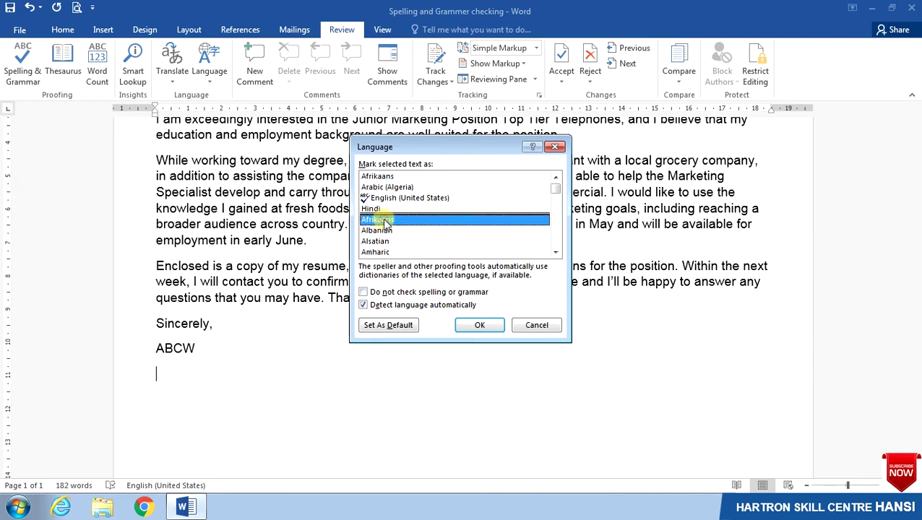
left_click(480, 327)
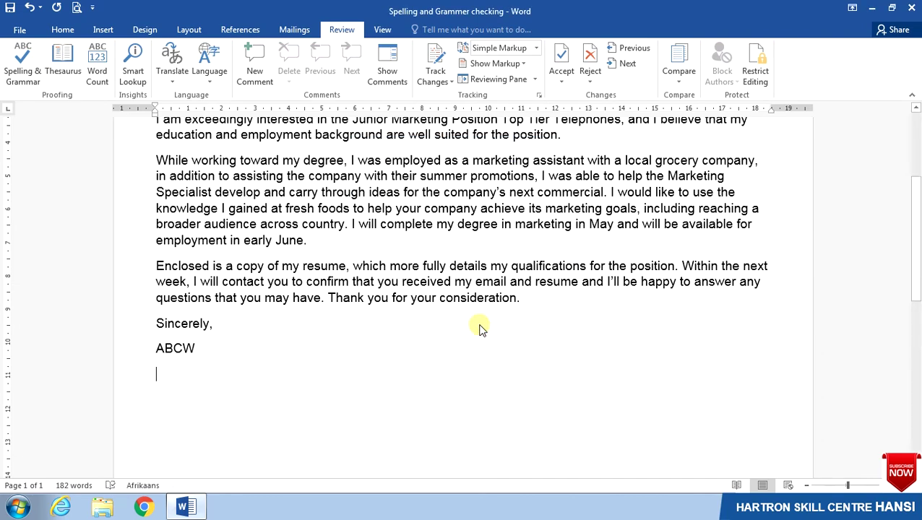
type("walcome")
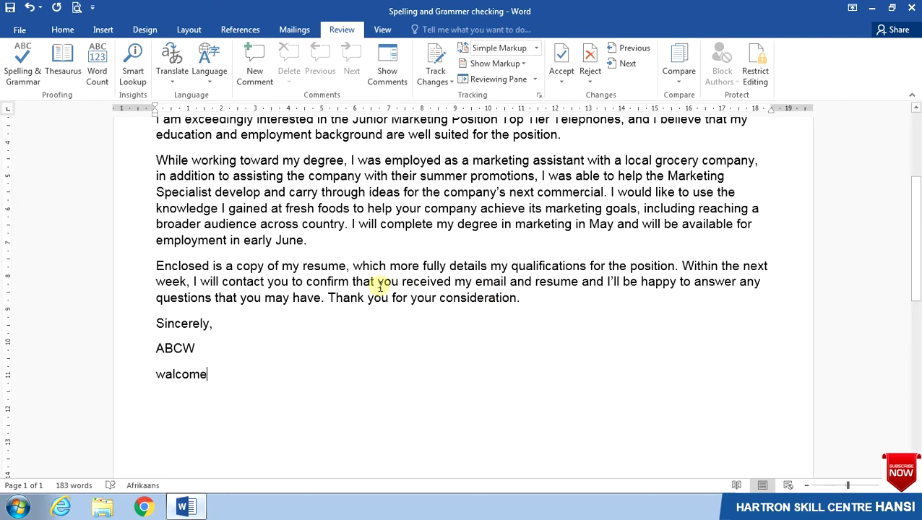
Enter "walcome" on another line in English (United States), correct it to "Welcome" and start a new line below
left_click(288, 302)
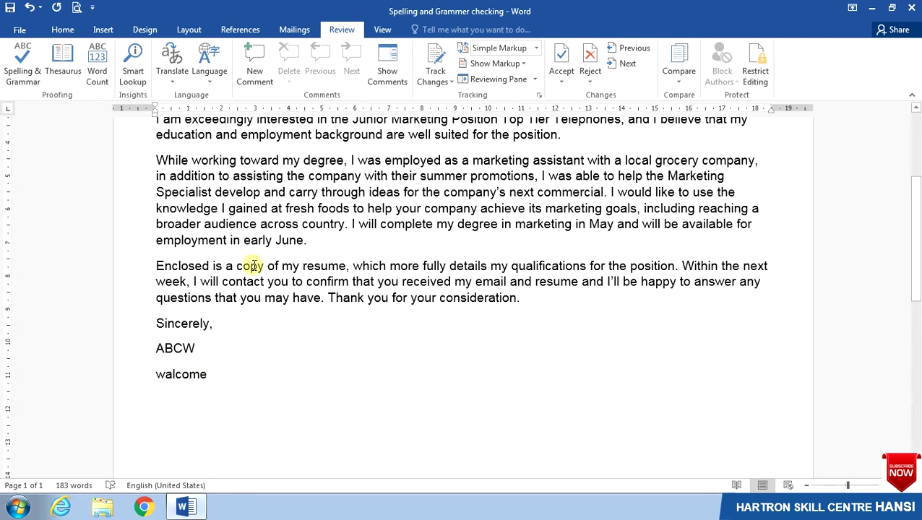
left_click(178, 402)
key("Return")
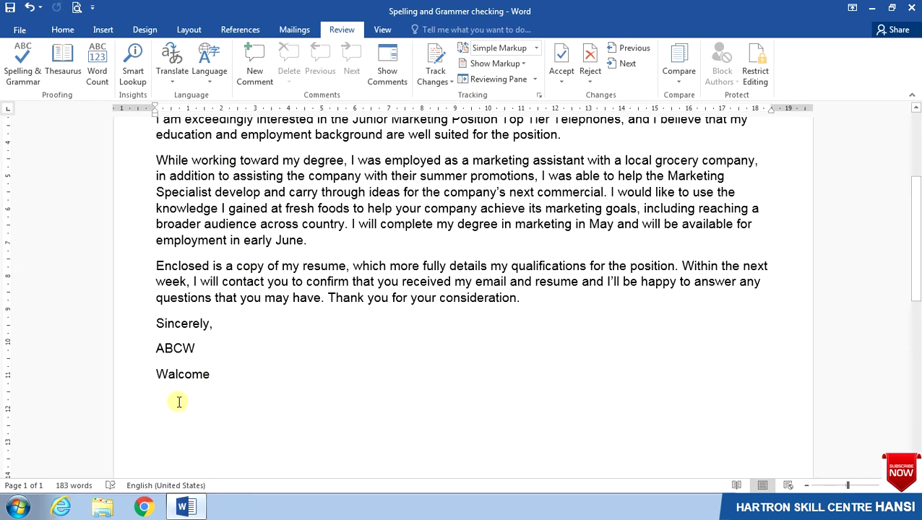
type("wa")
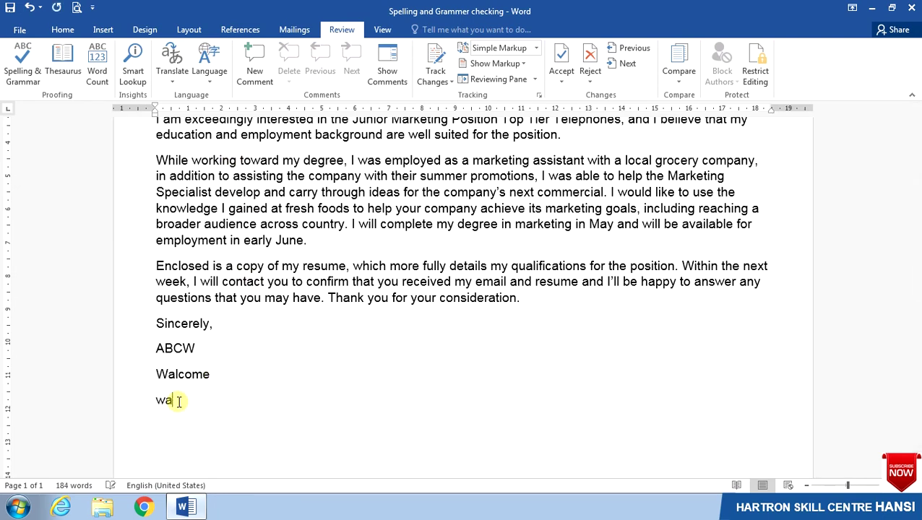
type("lcome")
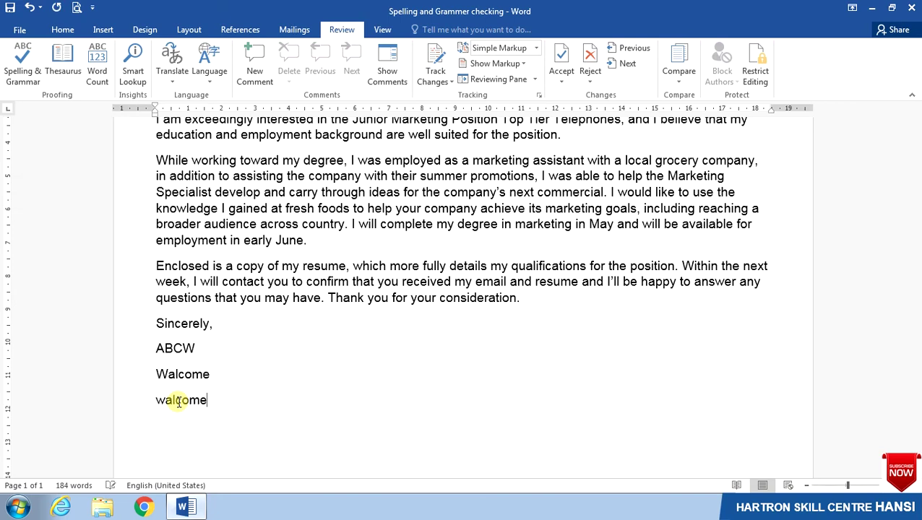
left_click(196, 350)
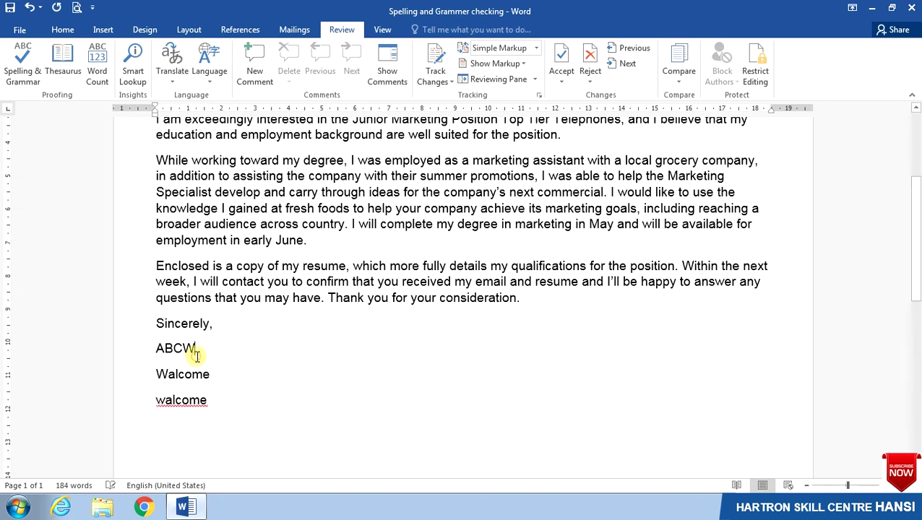
left_click(209, 400)
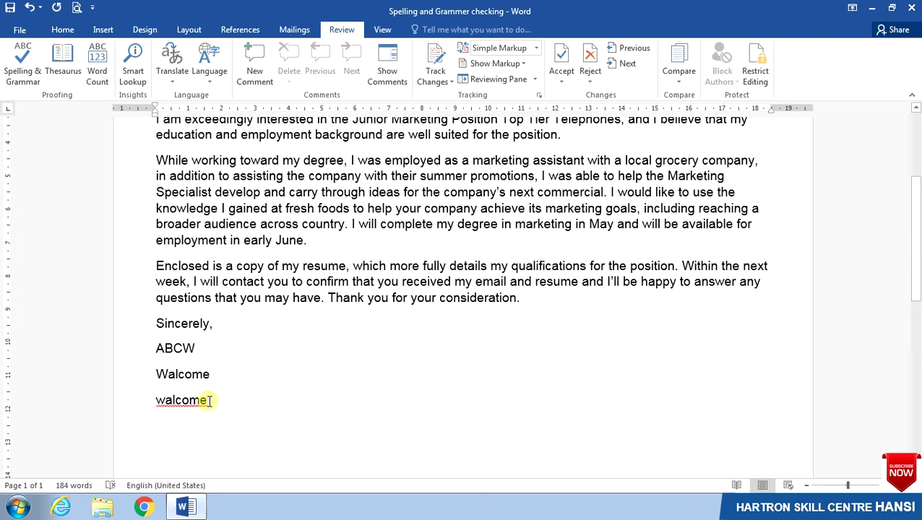
key("Return")
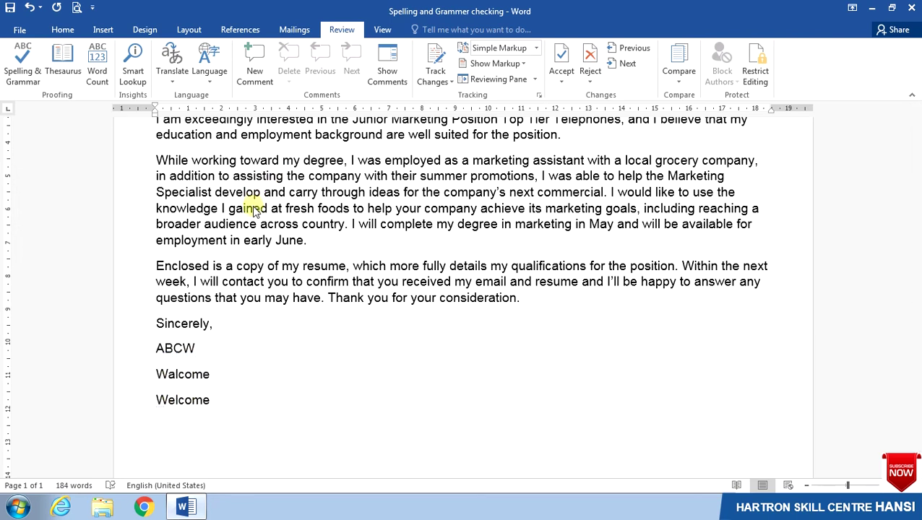
Examine the editing, display and help languages in the Office language preferences, then close them without changes
left_click(209, 72)
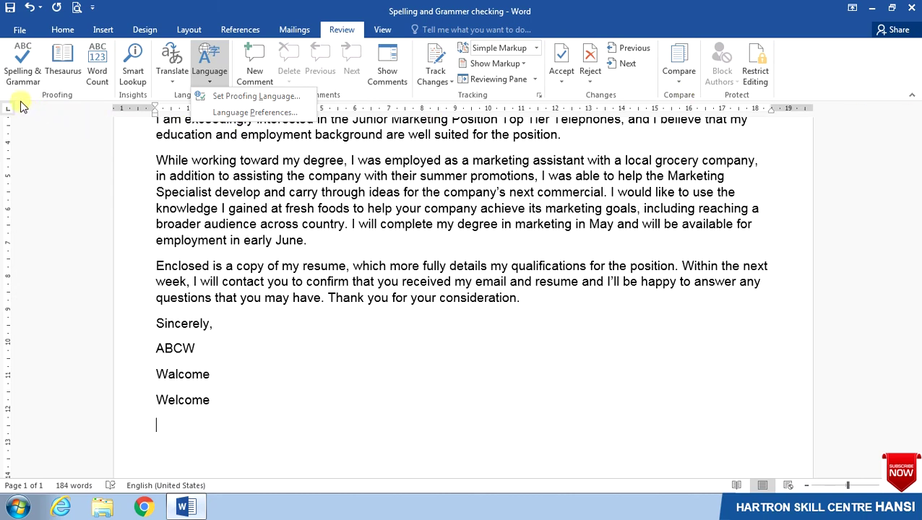
left_click(233, 112)
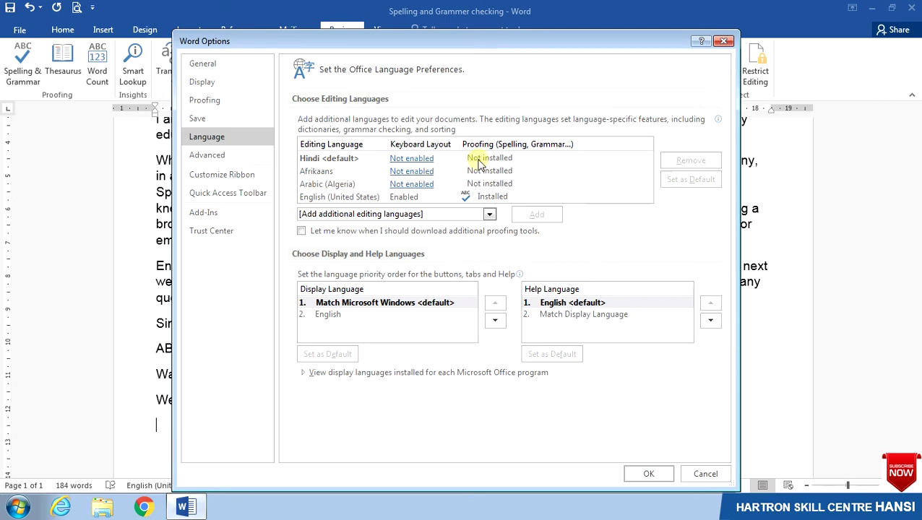
left_click(722, 41)
scroll(315, 249, "up", 5)
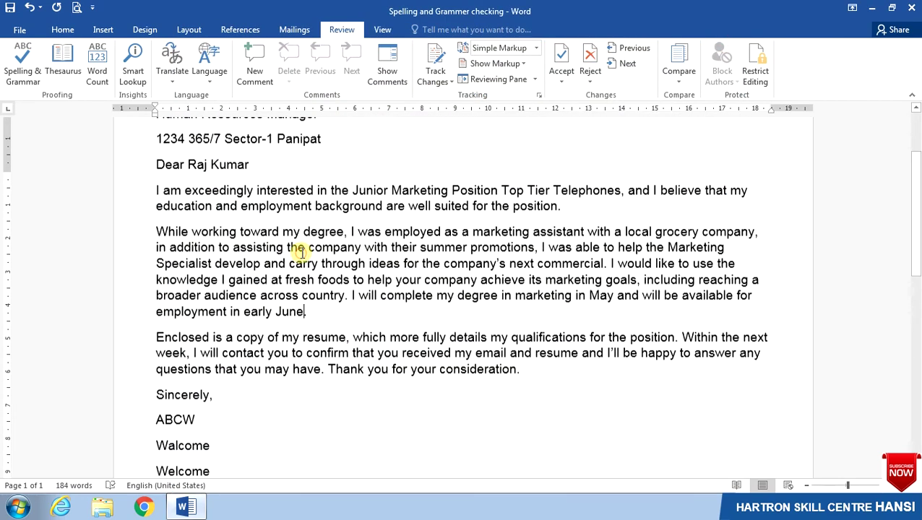